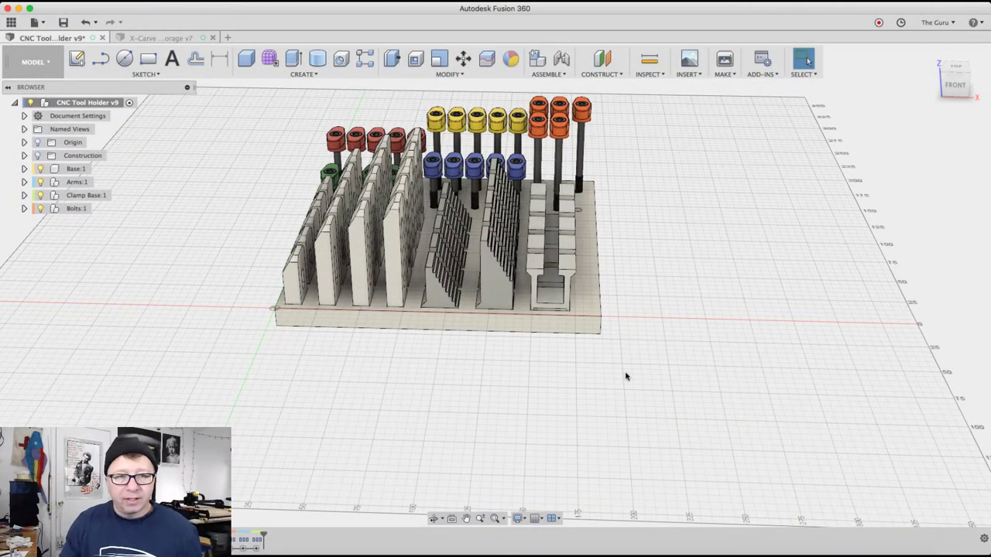
Hide Bolts:1, Clamp Base:1 and Arms:1, then view the base plate's holes and pockets from above.
{"action": "middle_click_drag", "start_coordinate": [590, 295], "coordinate": [617, 325], "text": "shift"}
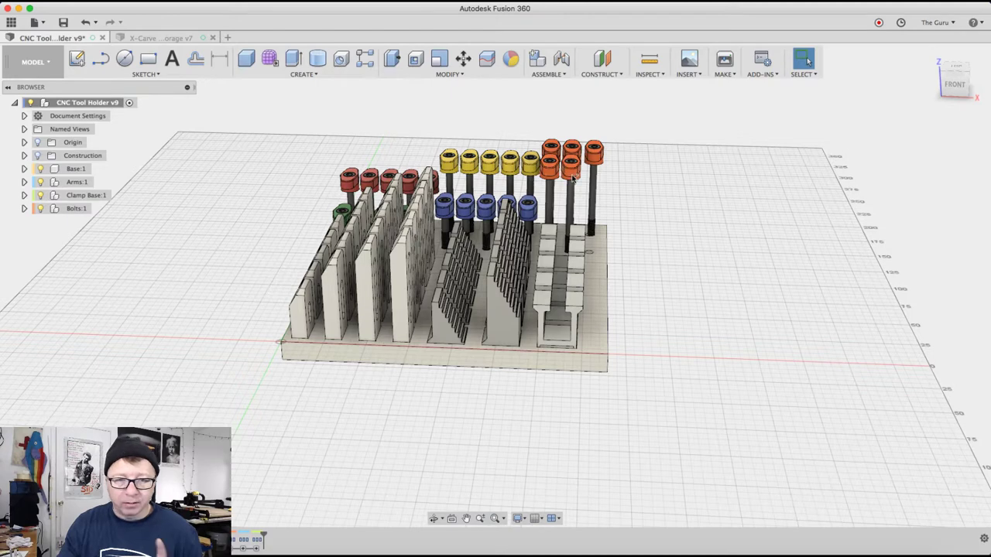
{"action": "left_click", "coordinate": [40, 209]}
{"action": "left_click", "coordinate": [42, 195]}
{"action": "left_click", "coordinate": [41, 181]}
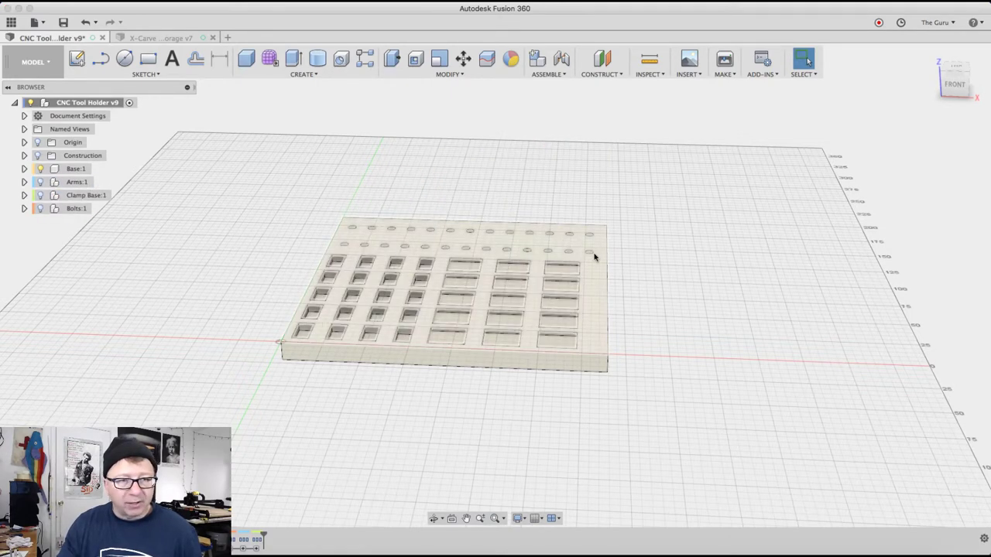
{"action": "middle_click_drag", "start_coordinate": [658, 294], "coordinate": [655, 312], "text": "shift"}
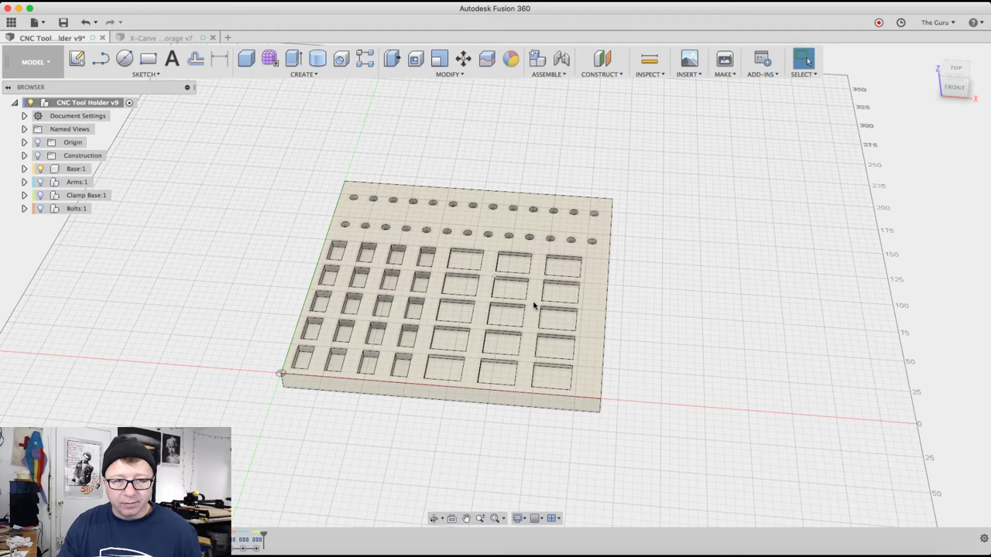
{"action": "scroll", "coordinate": [619, 331], "scroll_direction": "up", "scroll_amount": 3}
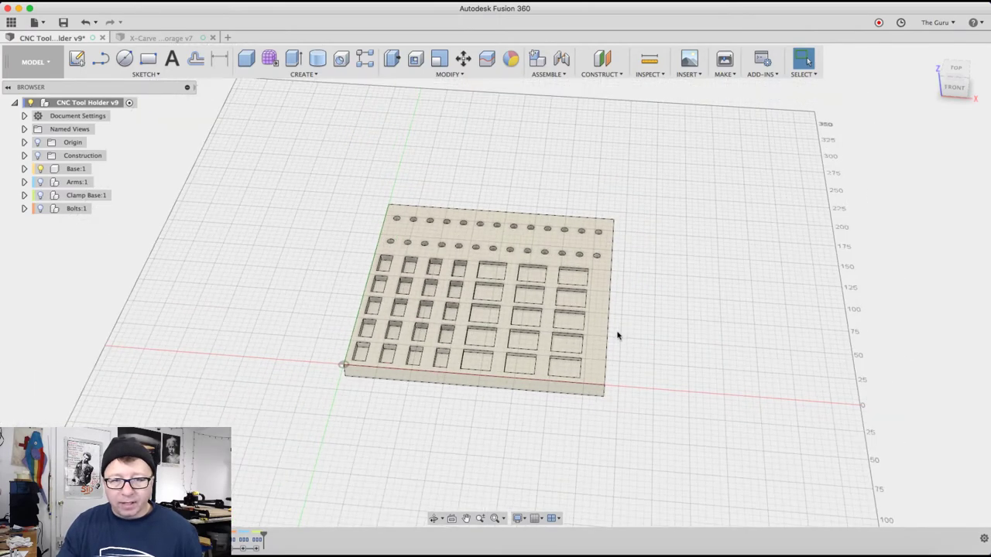
{"action": "middle_click_drag", "start_coordinate": [617, 336], "coordinate": [659, 332], "text": "shift"}
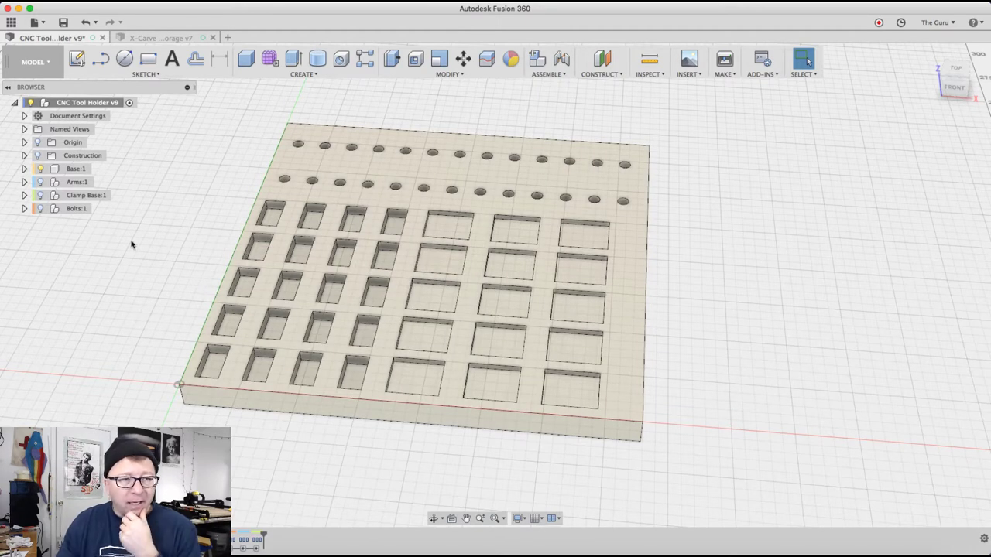
Swap Base:1 for Arms:1 in a low front view and expand Arms:1 to list its components.
{"action": "left_click", "coordinate": [40, 169]}
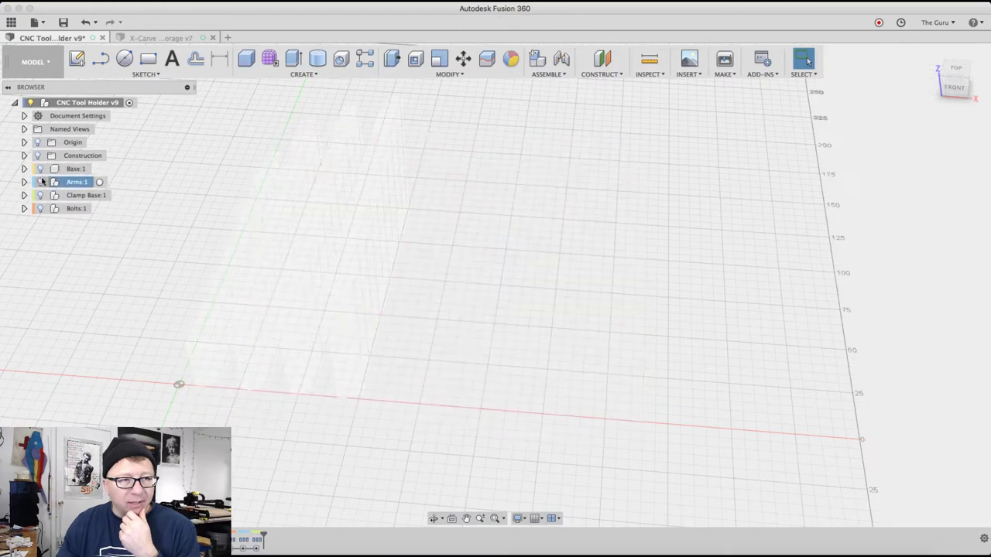
{"action": "left_click", "coordinate": [41, 182]}
{"action": "middle_click_drag", "start_coordinate": [469, 287], "coordinate": [545, 251], "text": "shift"}
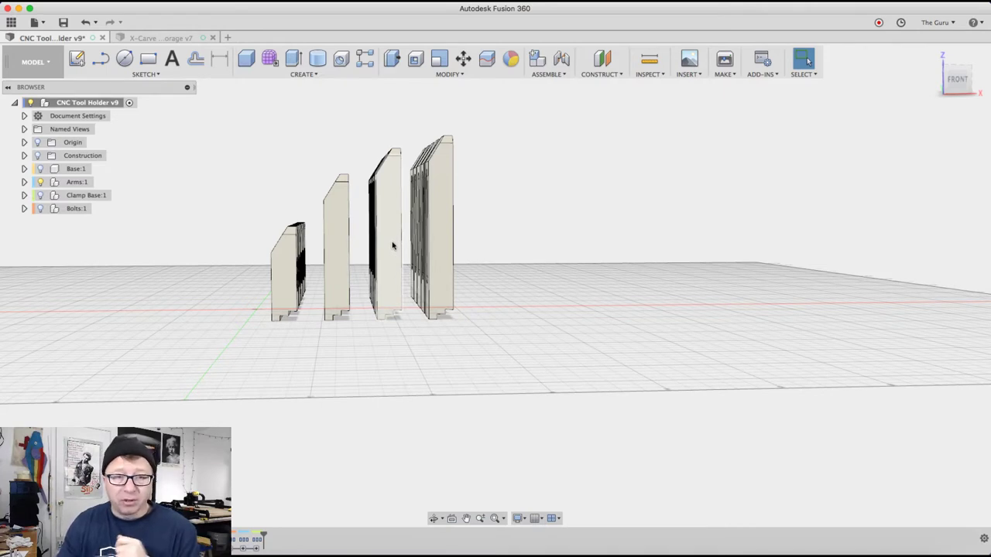
{"action": "left_click", "coordinate": [24, 182]}
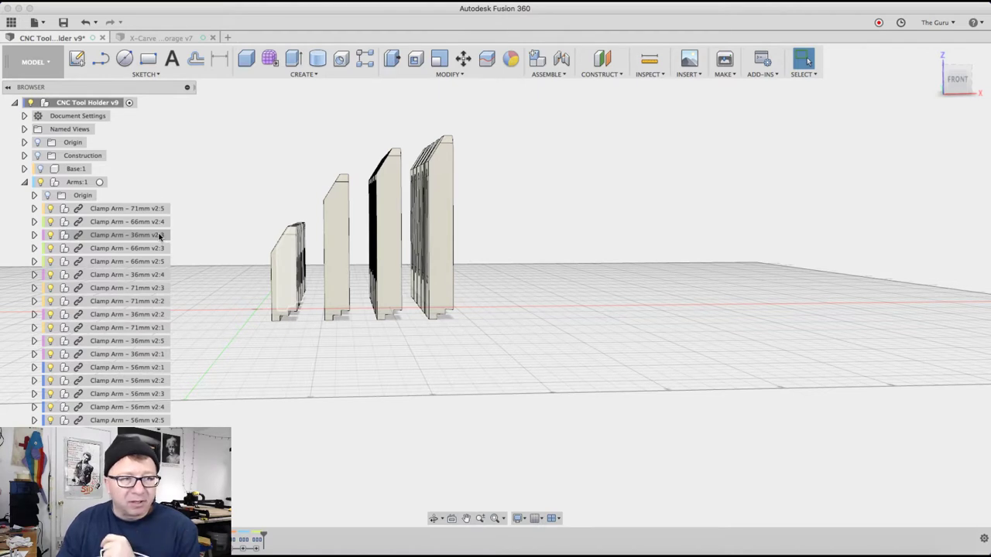
{"action": "left_click", "coordinate": [44, 195]}
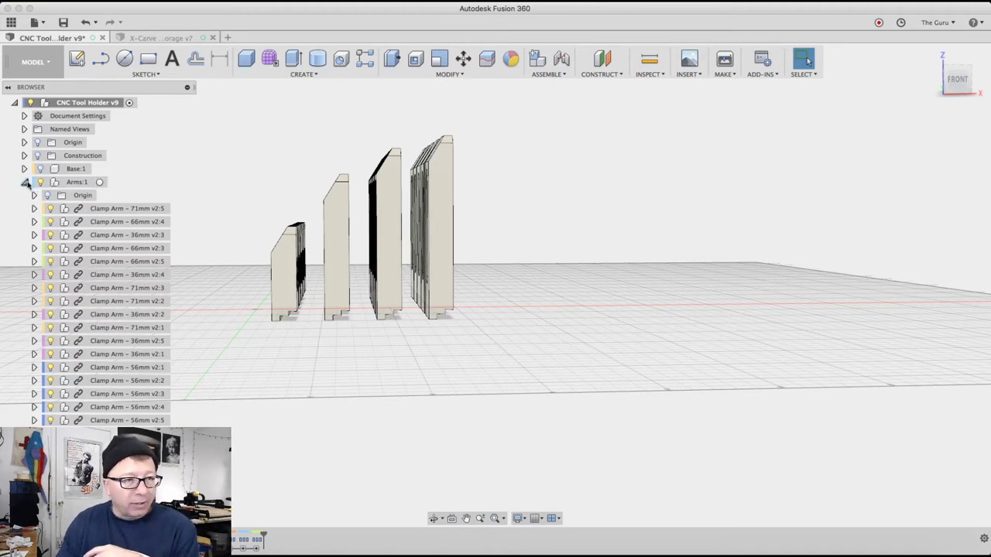
Collapse Arms:1 and show Clamp Base:1, viewed from an elevated right side.
{"action": "left_click", "coordinate": [24, 182]}
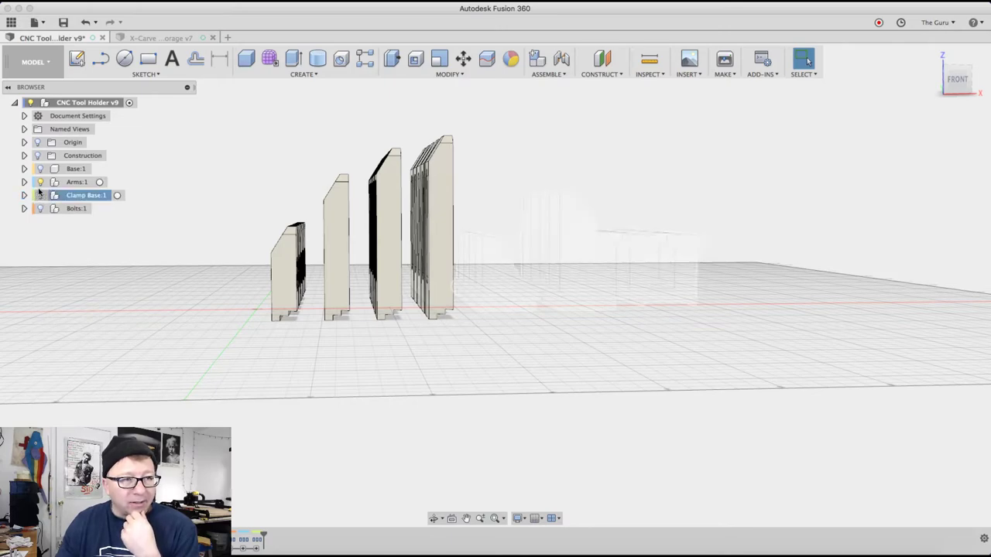
{"action": "left_click", "coordinate": [40, 195]}
{"action": "middle_click_drag", "start_coordinate": [684, 277], "coordinate": [736, 343], "text": "shift"}
{"action": "key", "text": "Escape"}
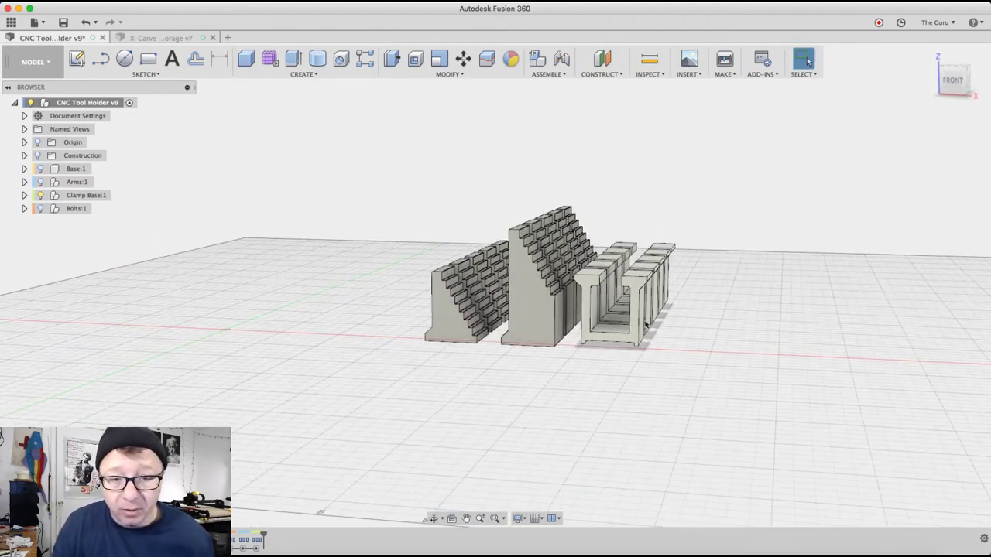
Inspect the stepped racks and U-shaped holder from the ViewCube FRONT view, then in perspective.
{"action": "mouse_move", "coordinate": [511, 323]}
{"action": "middle_mouse_down", "text": "shift"}
{"action": "mouse_move", "coordinate": [569, 324]}
{"action": "mouse_move", "coordinate": [527, 320]}
{"action": "mouse_move", "coordinate": [511, 329]}
{"action": "mouse_move", "coordinate": [514, 322]}
{"action": "middle_mouse_up", "text": "shift"}
{"action": "key", "text": "Escape"}
{"action": "scroll", "coordinate": [521, 306], "scroll_direction": "up", "scroll_amount": 10}
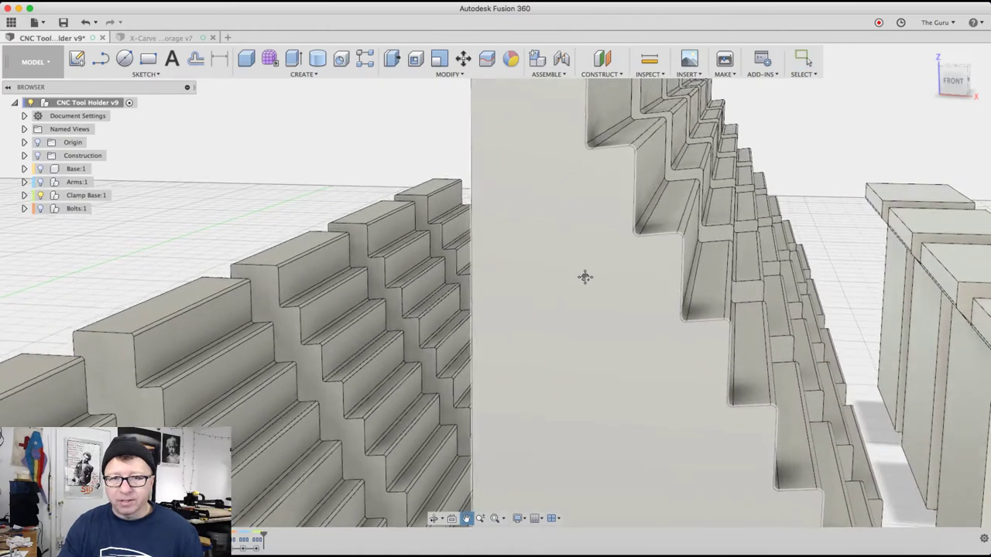
{"action": "middle_click_drag", "start_coordinate": [584, 277], "coordinate": [844, 148], "text": "shift"}
{"action": "left_click", "coordinate": [953, 80]}
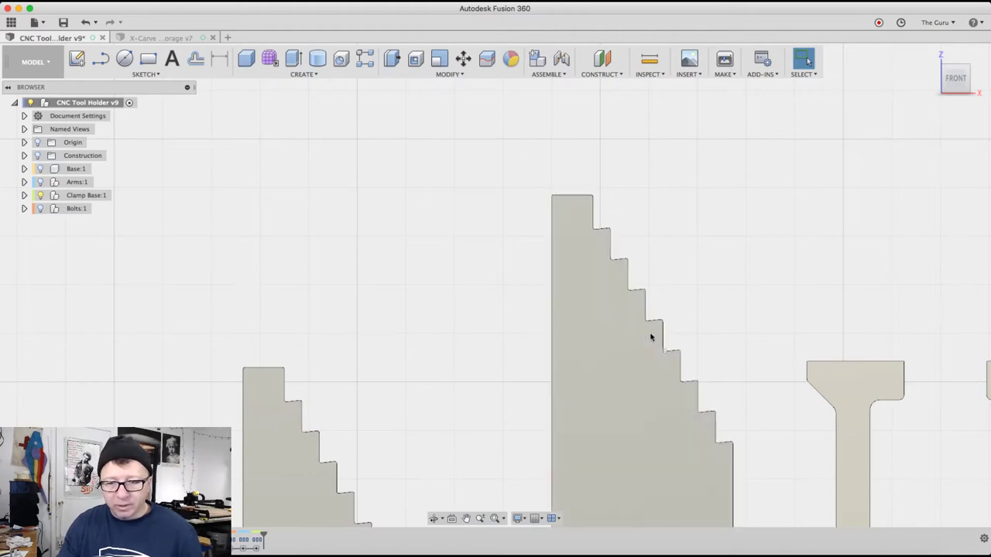
{"action": "scroll", "coordinate": [622, 323], "scroll_direction": "down", "scroll_amount": 5}
{"action": "middle_click_drag", "start_coordinate": [562, 303], "coordinate": [554, 203], "text": "shift"}
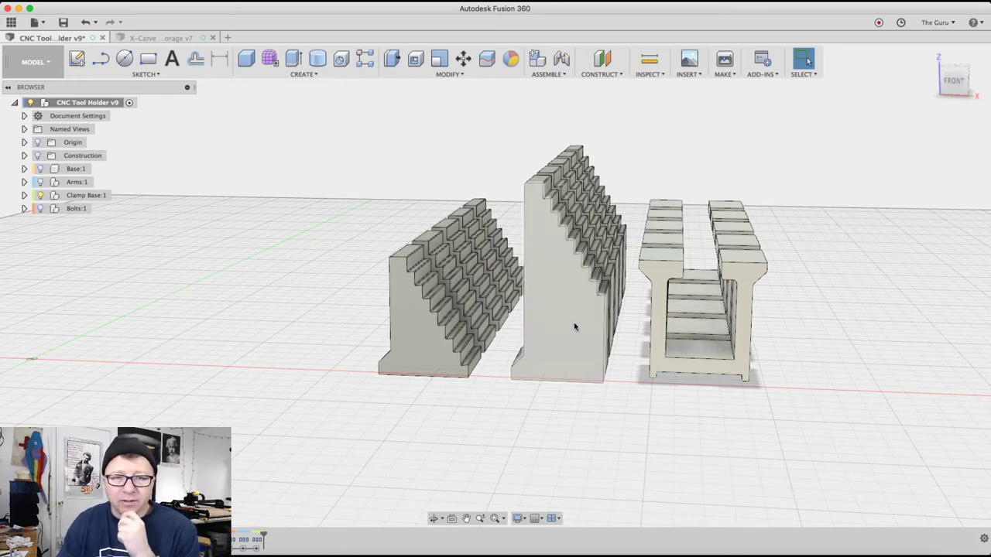
Hide Clamp Base:1 and show Bolts:1, viewing the bolts from the left and low front.
{"action": "left_click", "coordinate": [40, 196]}
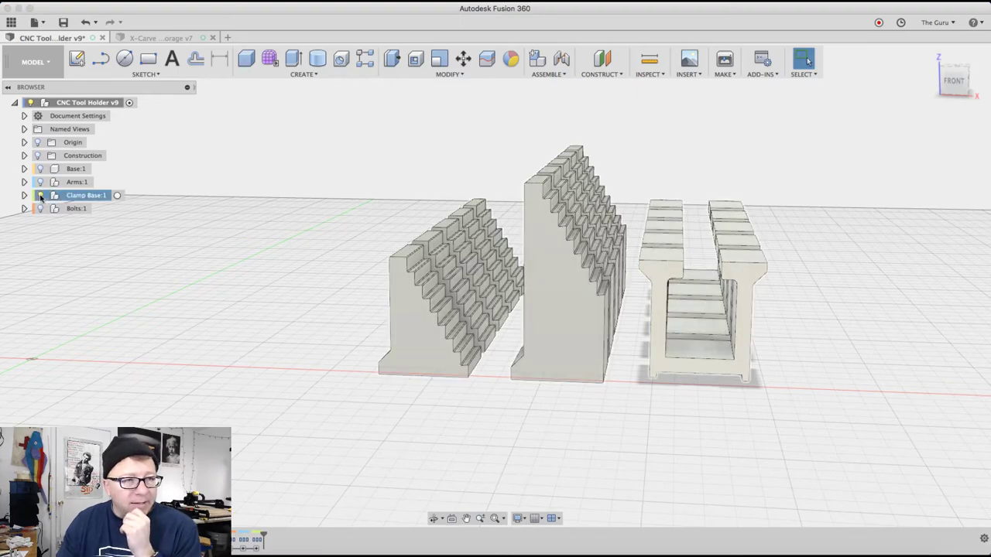
{"action": "left_click", "coordinate": [40, 196]}
{"action": "left_click", "coordinate": [38, 208]}
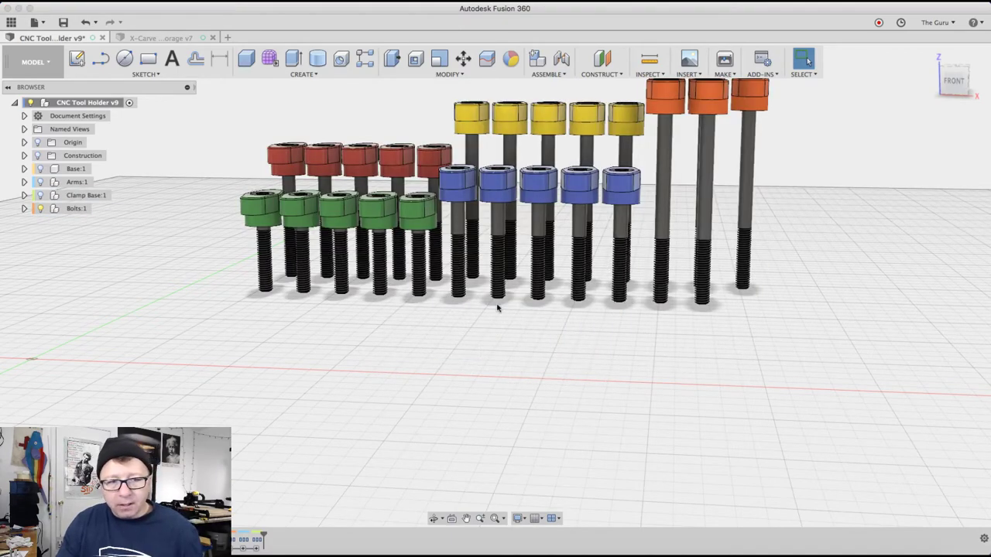
{"action": "middle_click_drag", "start_coordinate": [497, 307], "coordinate": [535, 164], "text": "shift"}
{"action": "middle_click_drag", "start_coordinate": [727, 332], "coordinate": [673, 311], "text": "shift"}
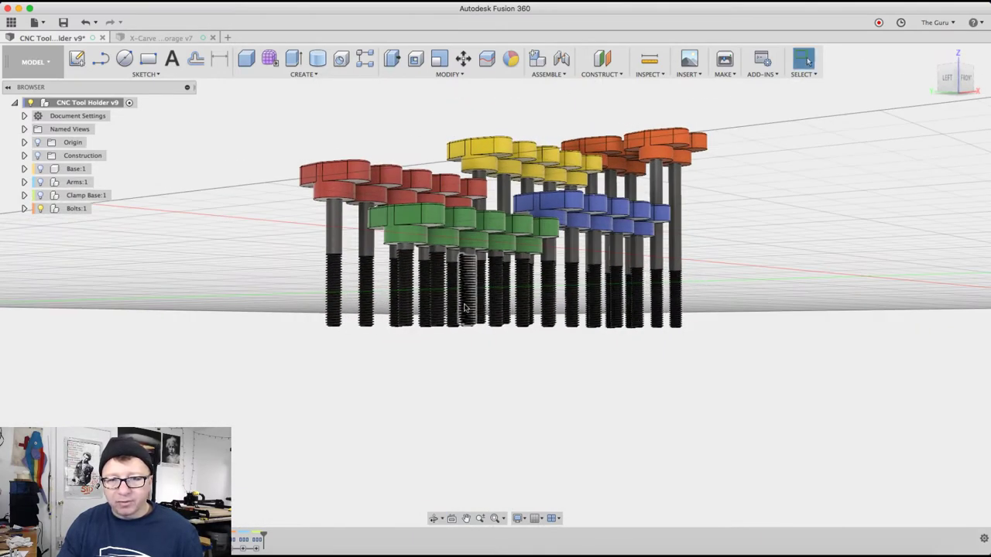
Look through the Insert menu options and orbit the clamp assembly to a higher isometric view.
{"action": "left_click", "coordinate": [698, 74]}
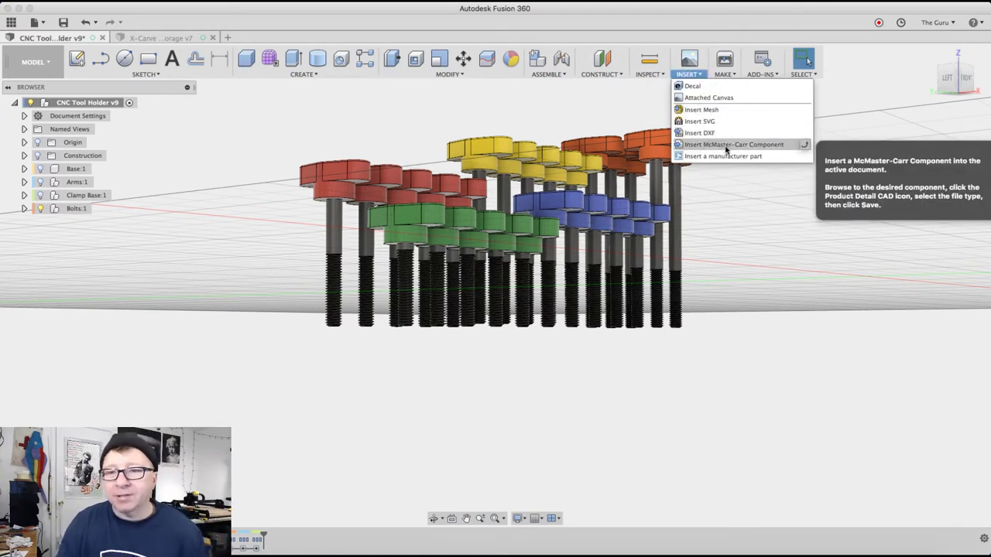
{"action": "left_click", "coordinate": [785, 199]}
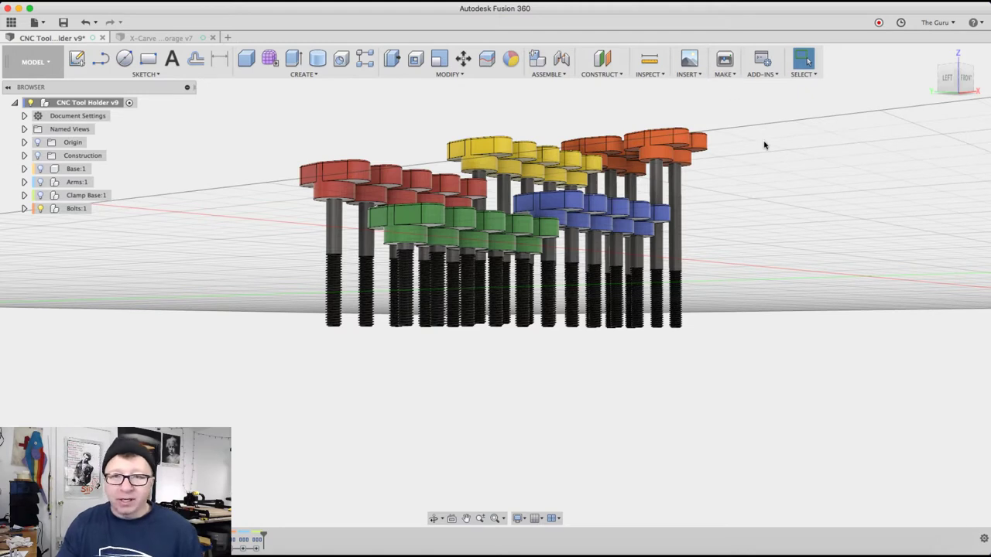
{"action": "left_click", "coordinate": [688, 65]}
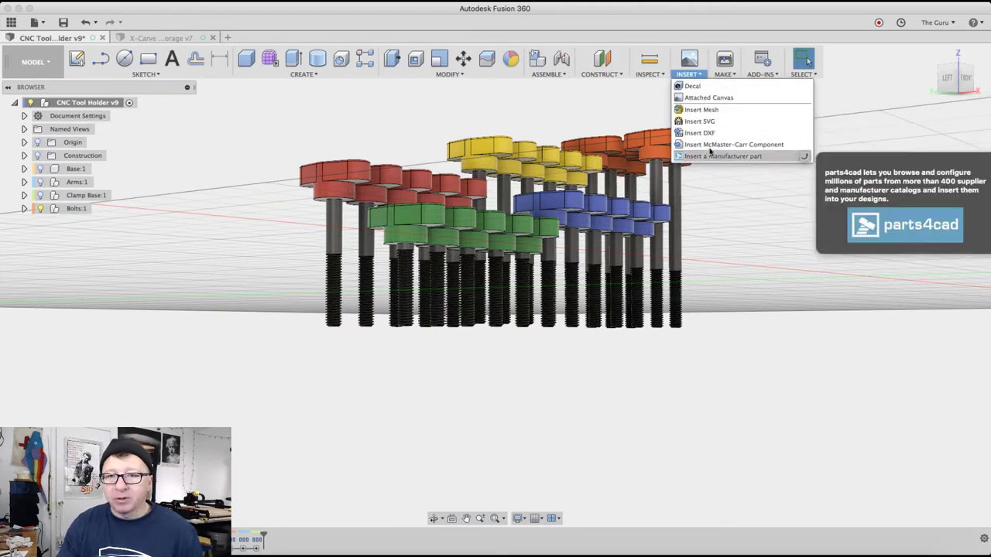
{"action": "middle_click_drag", "start_coordinate": [789, 286], "coordinate": [766, 283], "text": "shift"}
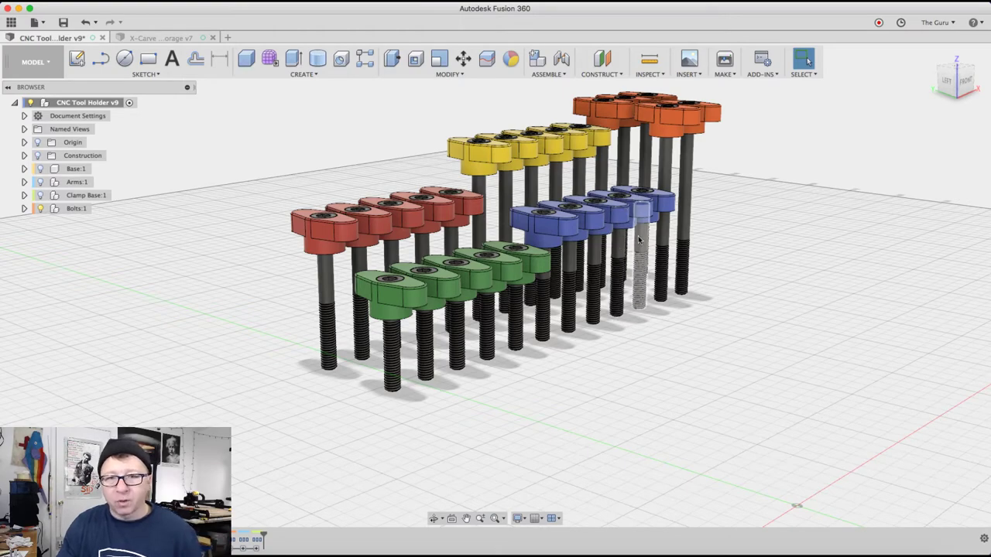
{"action": "middle_click_drag", "start_coordinate": [718, 217], "coordinate": [649, 279], "text": "shift"}
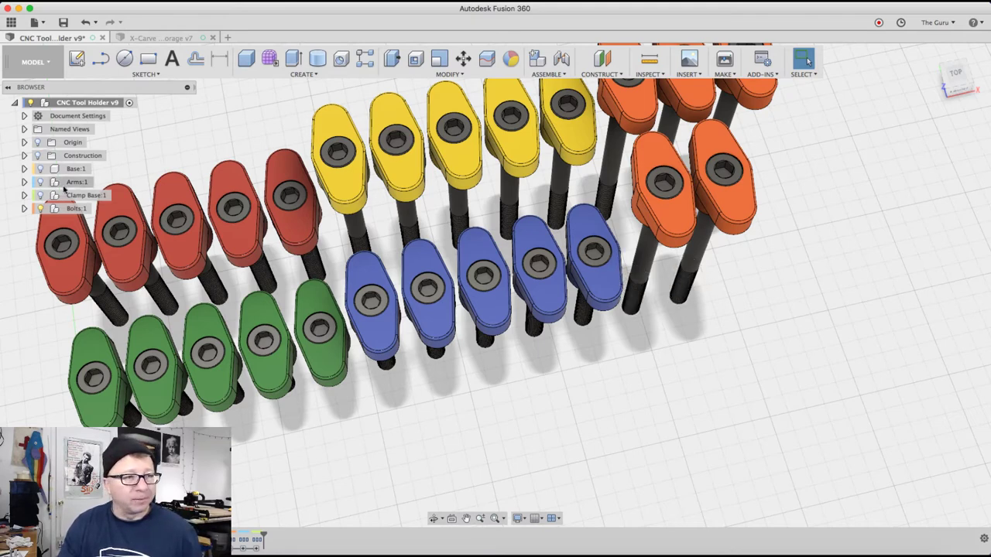
Hide Bolts:1, show Base:1 in front perspective, then switch to the X-Carve Tool Storage v7 design.
{"action": "left_click", "coordinate": [41, 209]}
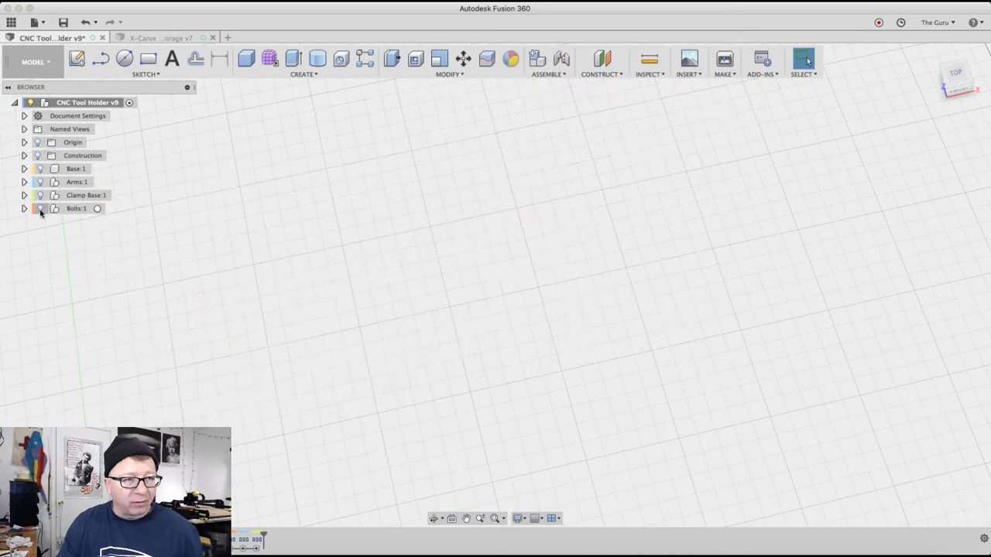
{"action": "left_click", "coordinate": [40, 168]}
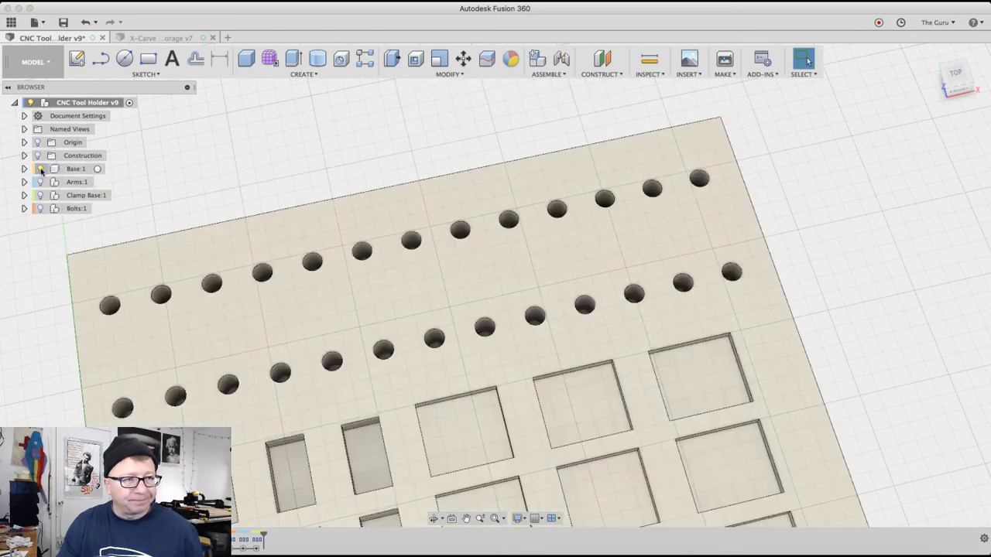
{"action": "scroll", "coordinate": [776, 298], "scroll_direction": "down", "scroll_amount": 5}
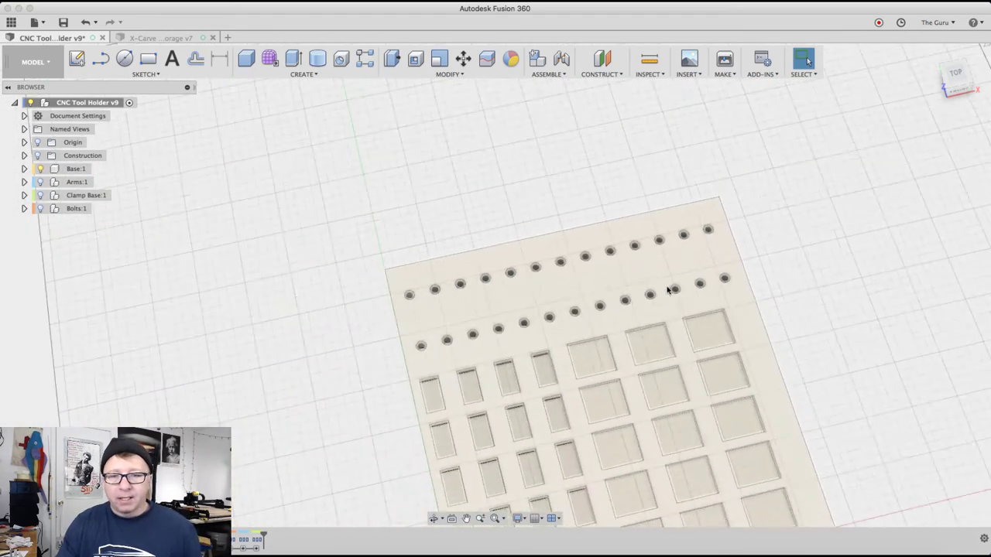
{"action": "middle_click_drag", "start_coordinate": [671, 287], "coordinate": [625, 256], "text": "shift"}
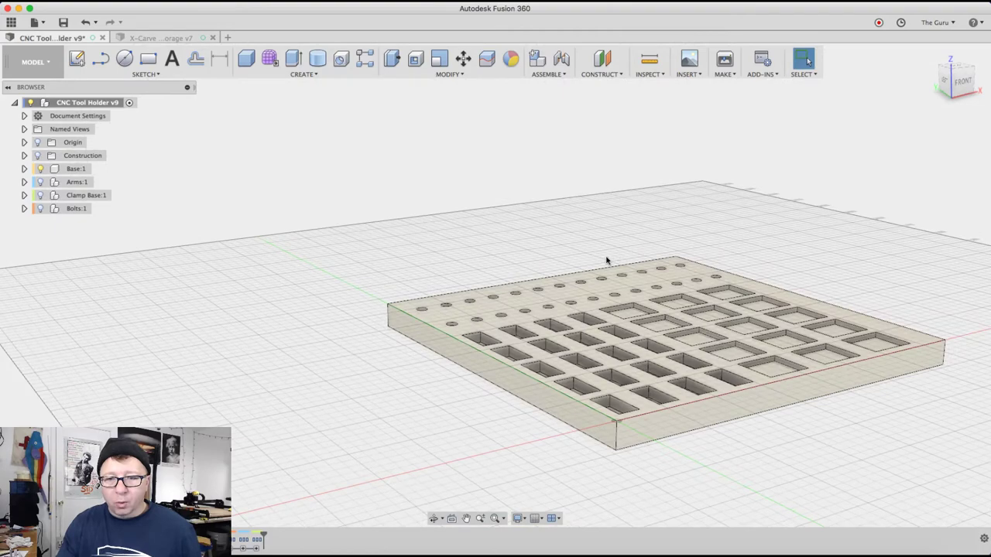
{"action": "left_click", "coordinate": [164, 38]}
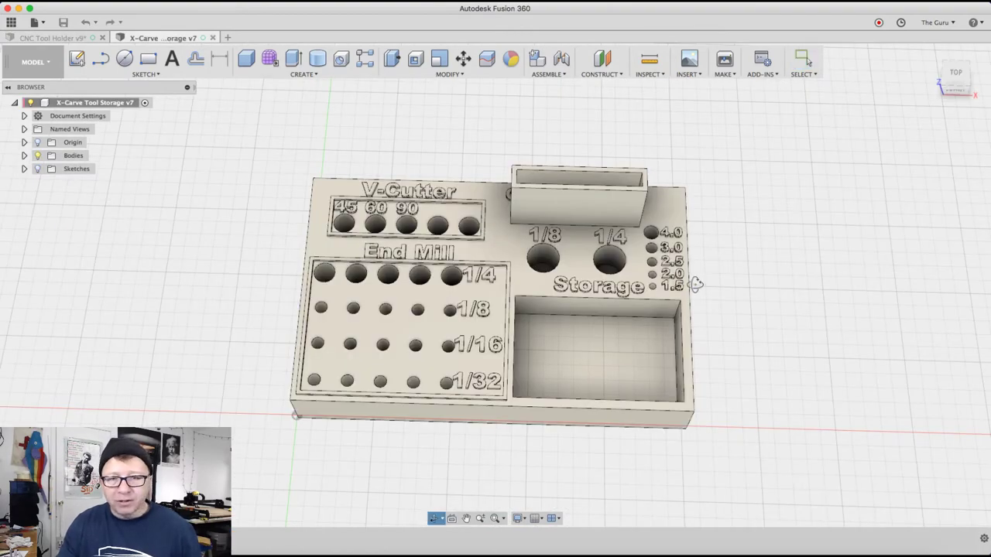
{"action": "middle_click_drag", "start_coordinate": [692, 283], "coordinate": [695, 259], "text": "shift"}
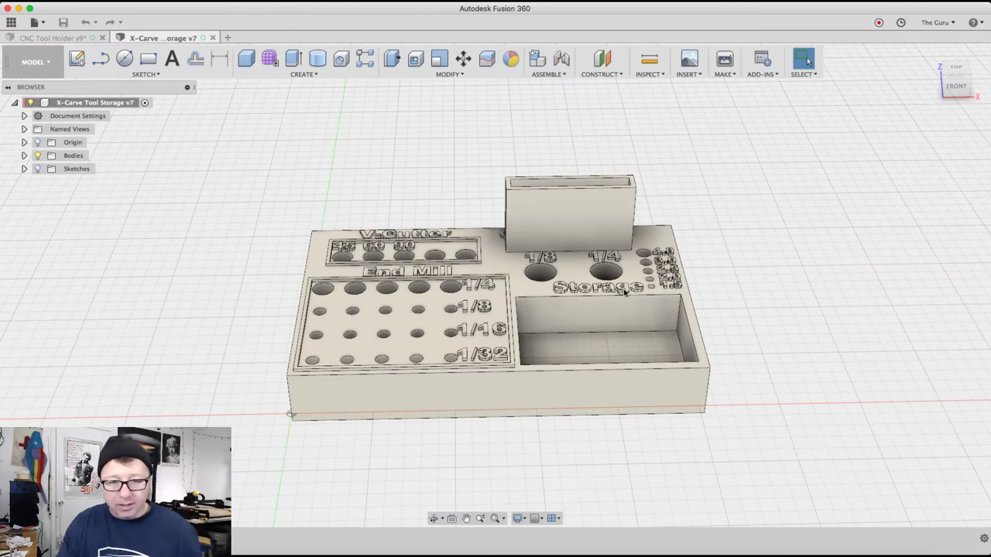
{"action": "middle_click_drag", "start_coordinate": [624, 291], "coordinate": [587, 294], "text": "shift"}
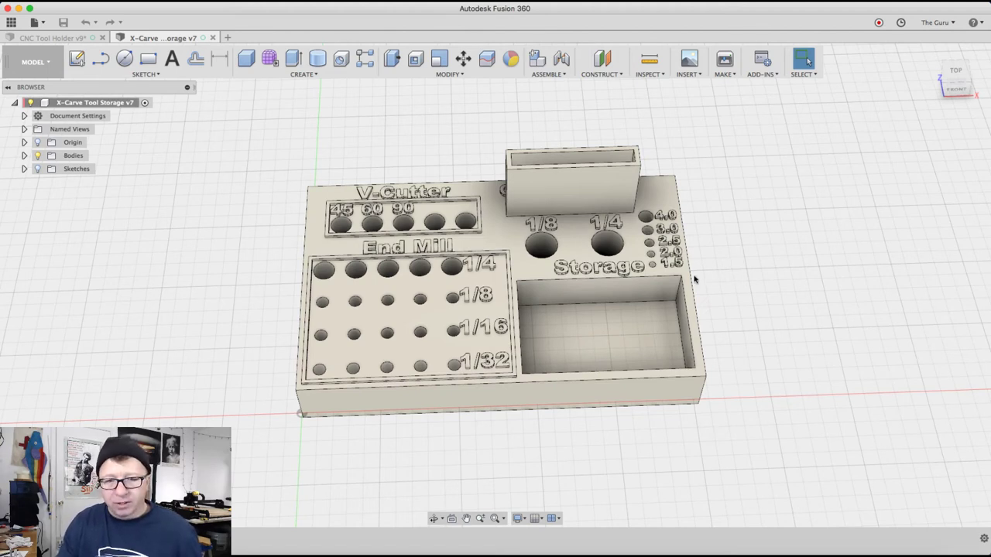
{"action": "middle_click_drag", "start_coordinate": [657, 330], "coordinate": [559, 321], "text": "shift"}
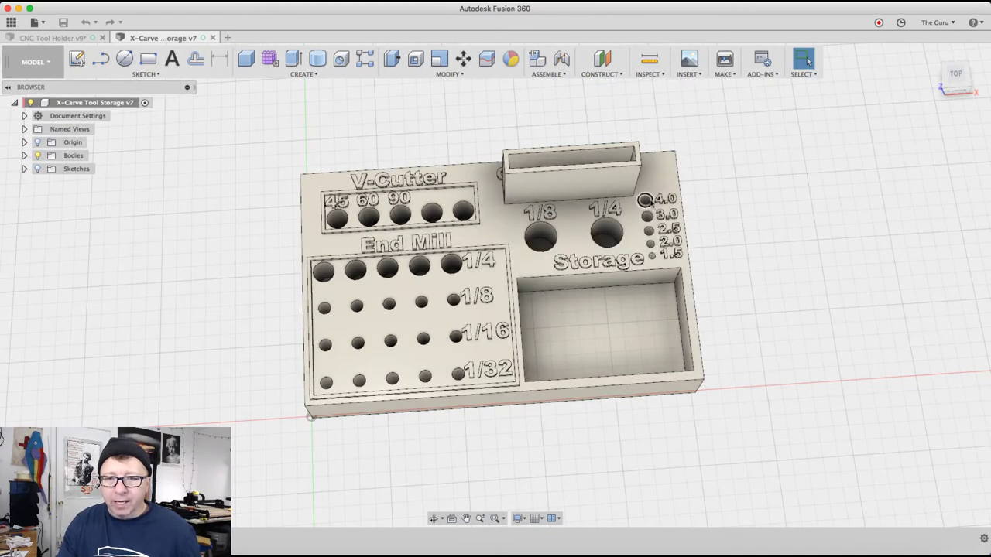
{"action": "middle_click_drag", "start_coordinate": [721, 192], "coordinate": [537, 170], "text": "shift"}
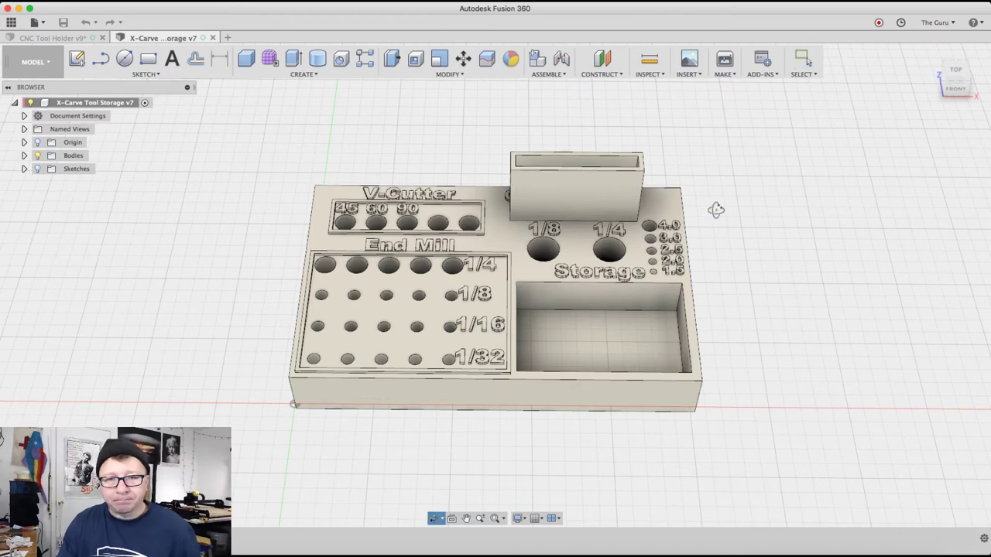
{"action": "middle_click_drag", "start_coordinate": [715, 209], "coordinate": [598, 200], "text": "shift"}
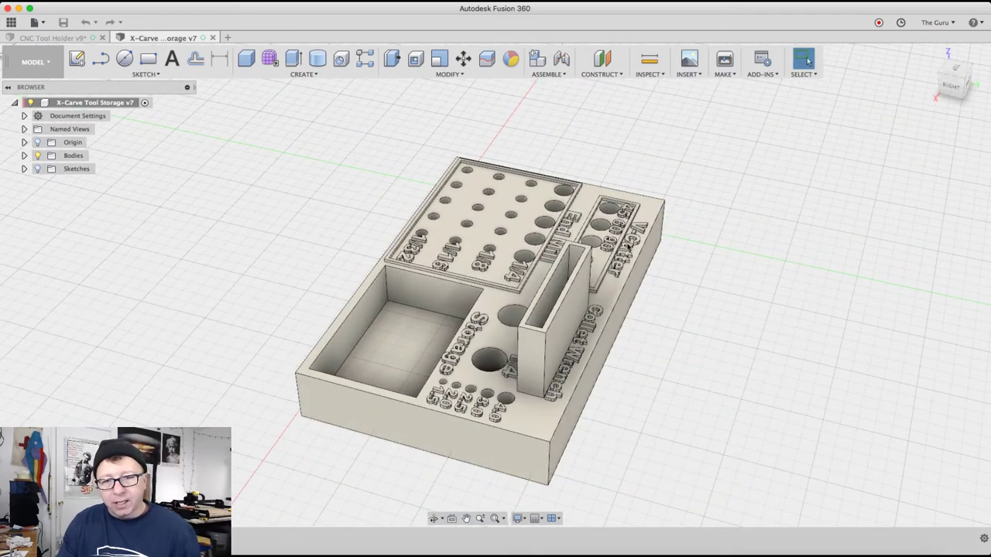
{"action": "middle_click_drag", "start_coordinate": [529, 338], "coordinate": [597, 343], "text": "shift"}
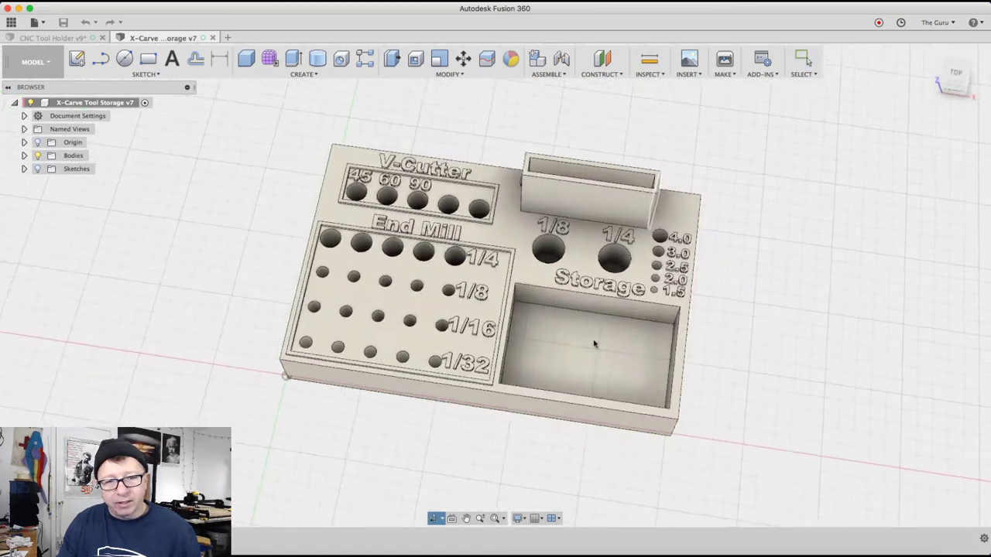
{"action": "scroll", "coordinate": [390, 276], "scroll_direction": "down", "scroll_amount": 3}
{"action": "scroll", "coordinate": [418, 286], "scroll_direction": "up", "scroll_amount": 3}
{"action": "scroll", "coordinate": [431, 221], "scroll_direction": "up", "scroll_amount": 3}
{"action": "middle_click_drag", "start_coordinate": [431, 220], "coordinate": [659, 277], "text": "shift"}
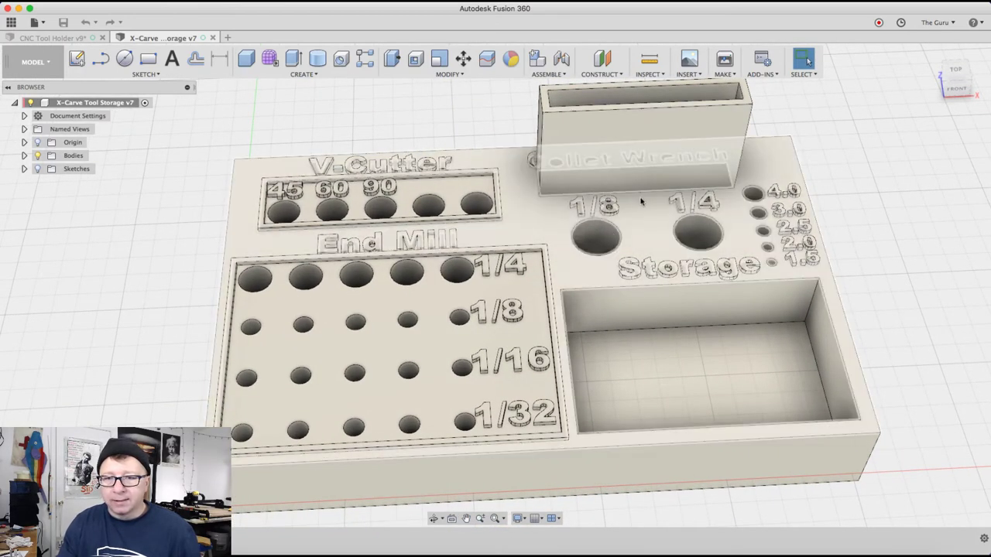
{"action": "middle_click_drag", "start_coordinate": [642, 203], "coordinate": [619, 206], "text": "shift"}
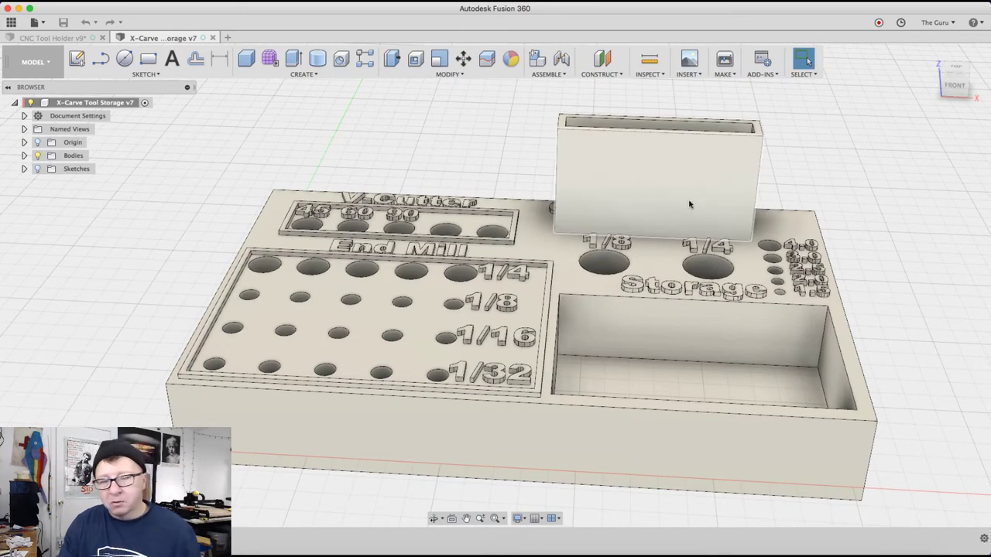
{"action": "mouse_move", "coordinate": [691, 207]}
{"action": "middle_mouse_down", "text": "shift"}
{"action": "mouse_move", "coordinate": [696, 255]}
{"action": "mouse_move", "coordinate": [708, 218]}
{"action": "middle_mouse_up", "text": "shift"}
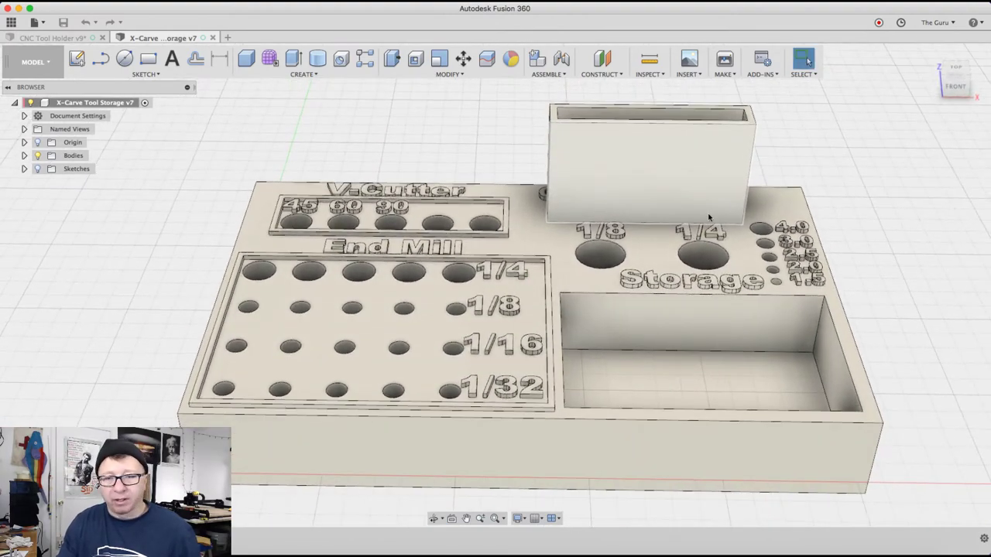